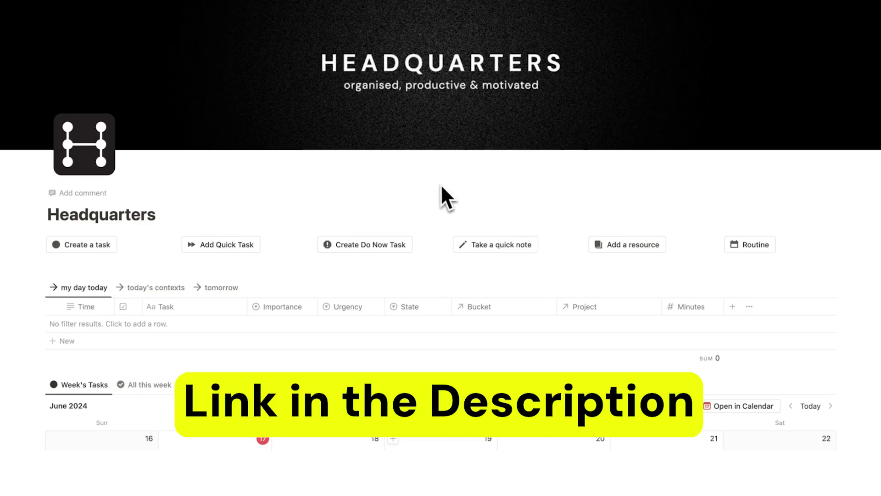
Create a task titled 'Boss Report' on Monday, June 17 in the calendar.
{"action": "scroll", "coordinate": [439, 186], "scroll_direction": "down", "scroll_amount": 2}
{"action": "scroll", "coordinate": [440, 186], "scroll_direction": "down", "scroll_amount": 15}
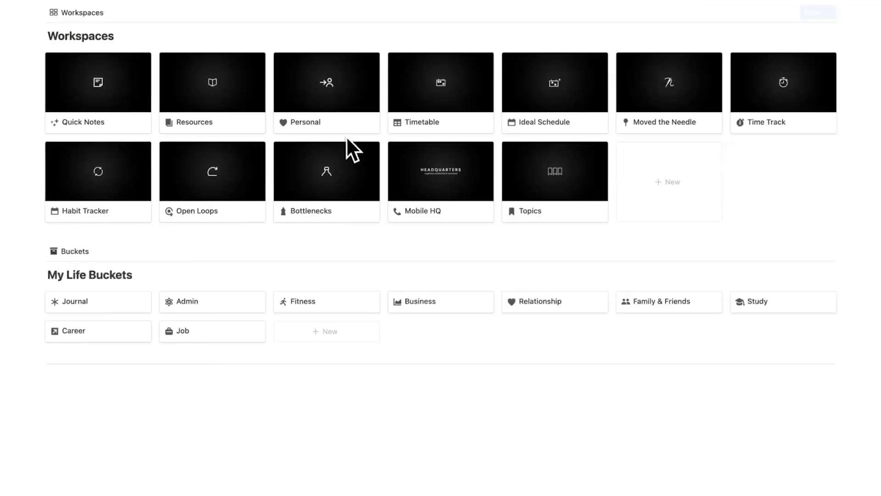
{"action": "scroll", "coordinate": [358, 156], "scroll_direction": "up", "scroll_amount": 8}
{"action": "scroll", "coordinate": [371, 175], "scroll_direction": "up", "scroll_amount": 10}
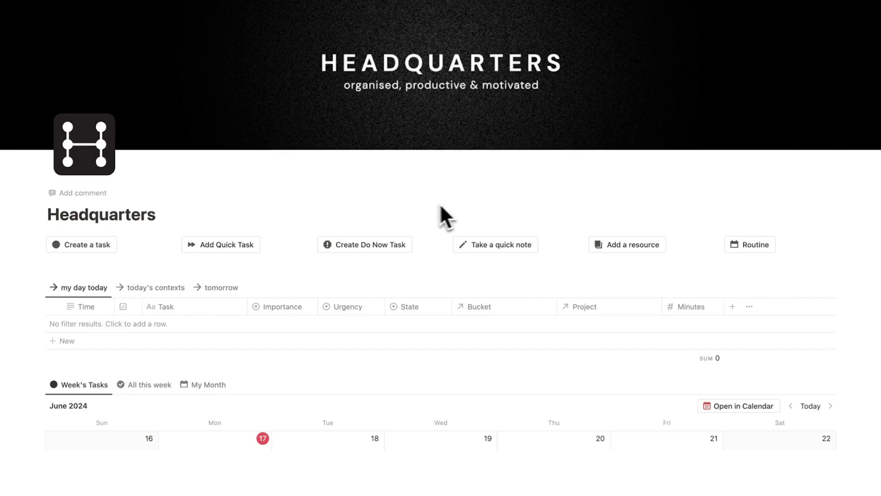
{"action": "scroll", "coordinate": [347, 202], "scroll_direction": "down", "scroll_amount": 3}
{"action": "scroll", "coordinate": [346, 205], "scroll_direction": "down", "scroll_amount": 4}
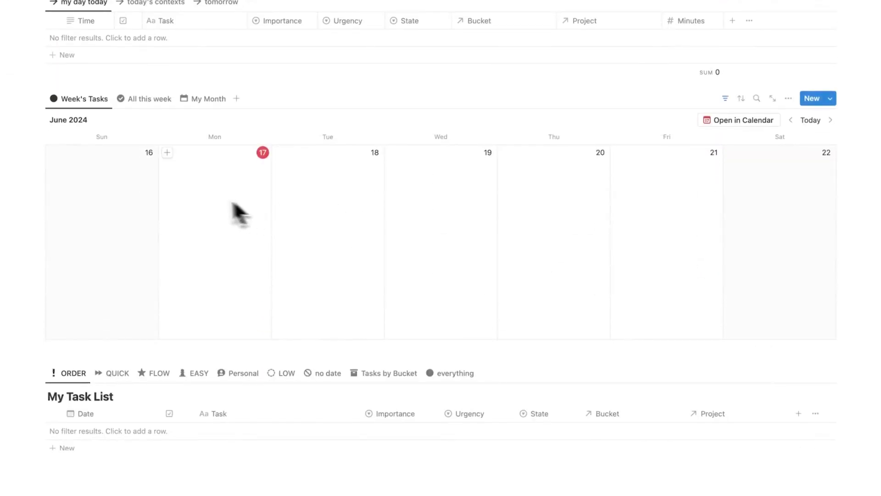
{"action": "left_click", "coordinate": [166, 153]}
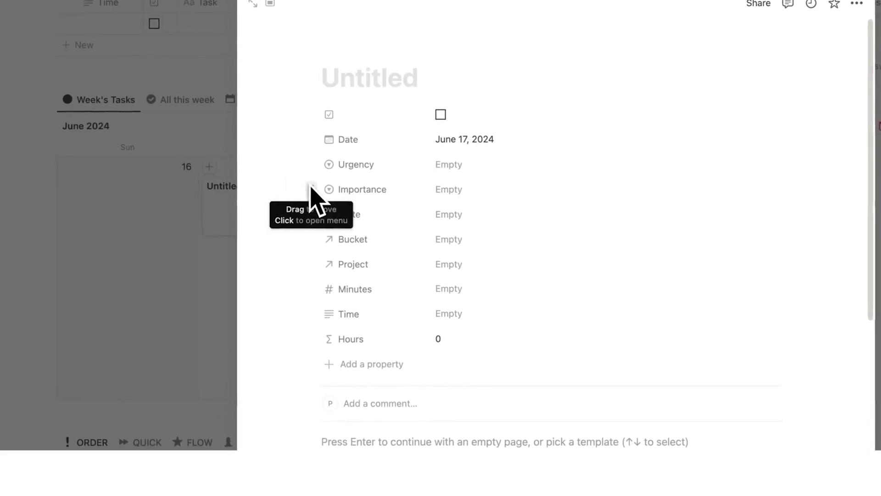
{"action": "type", "text": "B"}
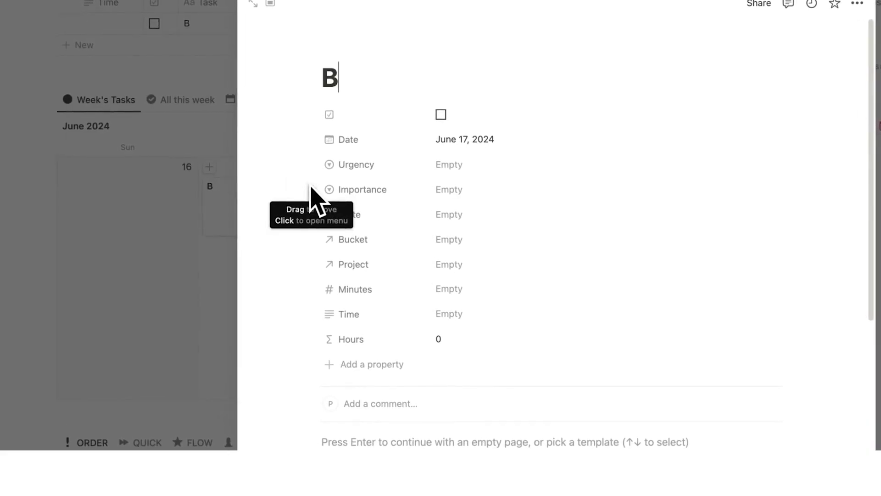
{"action": "type", "text": "oss Report"}
Check the urgency, importance and state options, leaving each unset.
{"action": "left_click", "coordinate": [449, 165]}
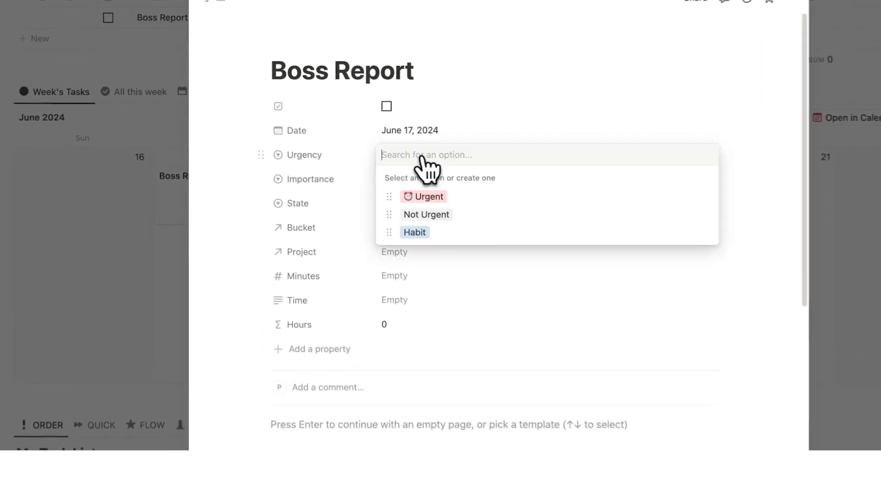
{"action": "left_click", "coordinate": [317, 186]}
{"action": "left_click", "coordinate": [401, 180]}
{"action": "left_click", "coordinate": [273, 209]}
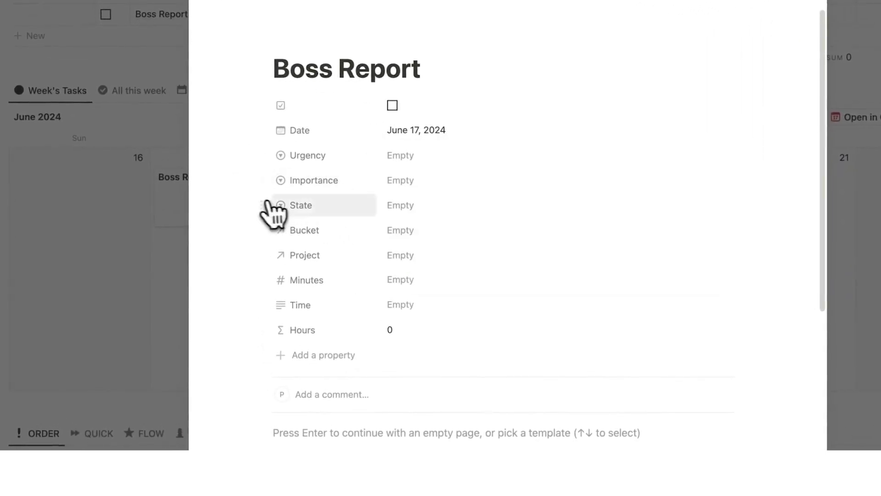
{"action": "left_click", "coordinate": [401, 205]}
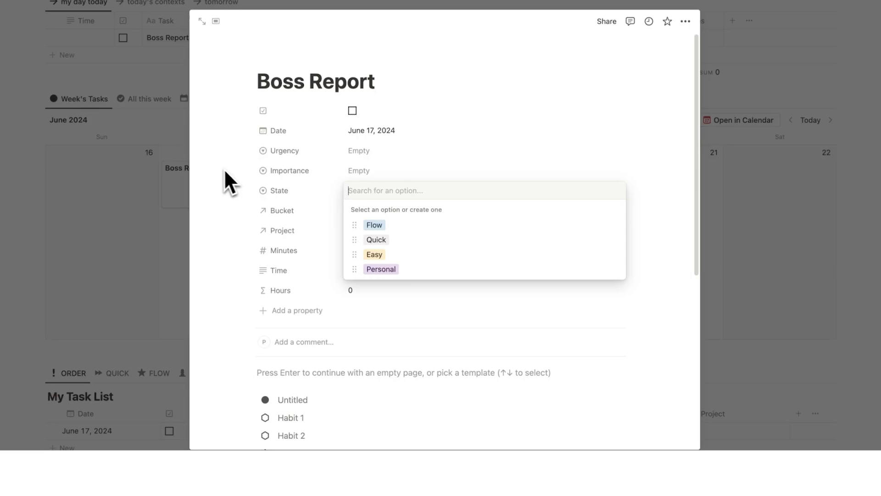
{"action": "left_click", "coordinate": [260, 156]}
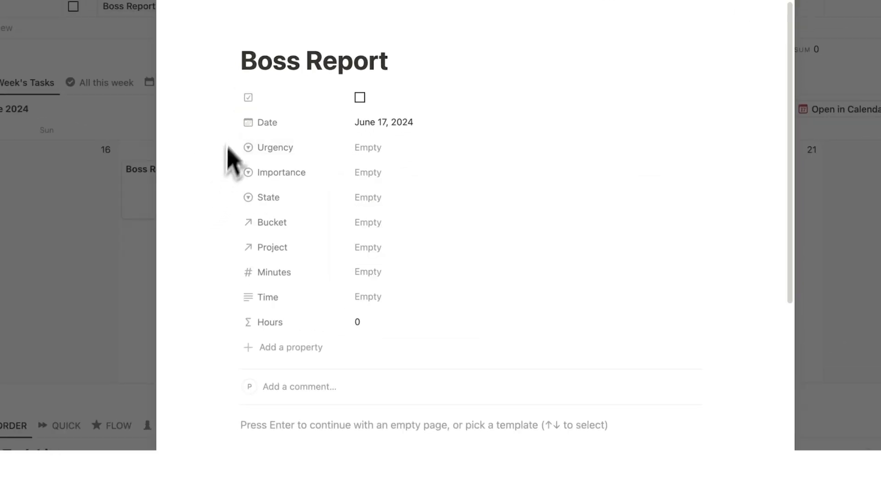
Put Boss Report in the Job bucket and link a new Report project.
{"action": "left_click", "coordinate": [395, 228]}
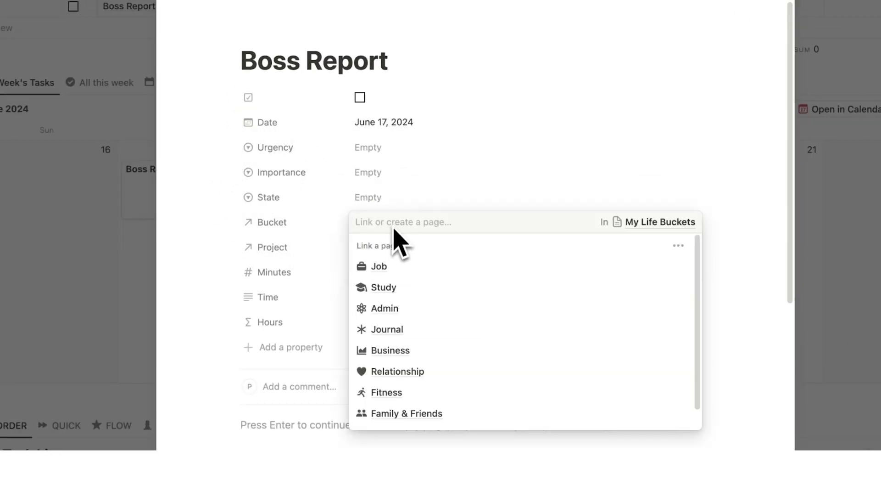
{"action": "left_click", "coordinate": [403, 272]}
{"action": "left_click", "coordinate": [351, 246]}
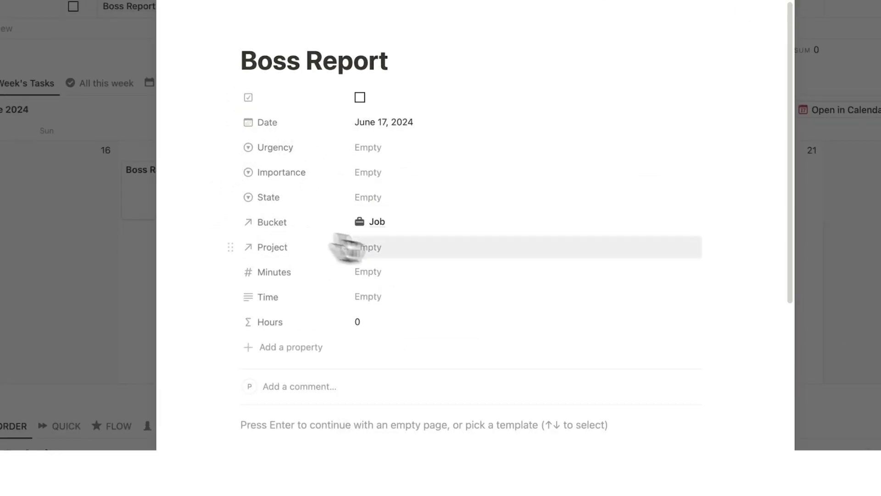
{"action": "left_click", "coordinate": [432, 249]}
{"action": "type", "text": "Report"}
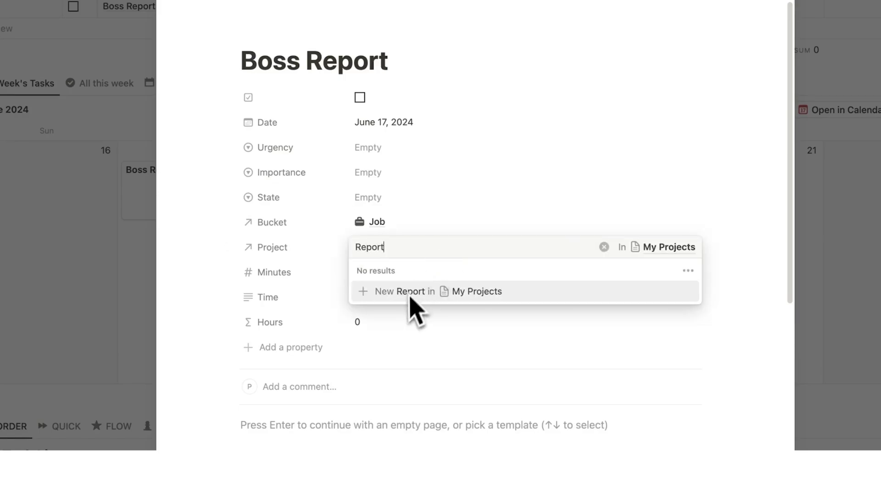
{"action": "left_click", "coordinate": [410, 298]}
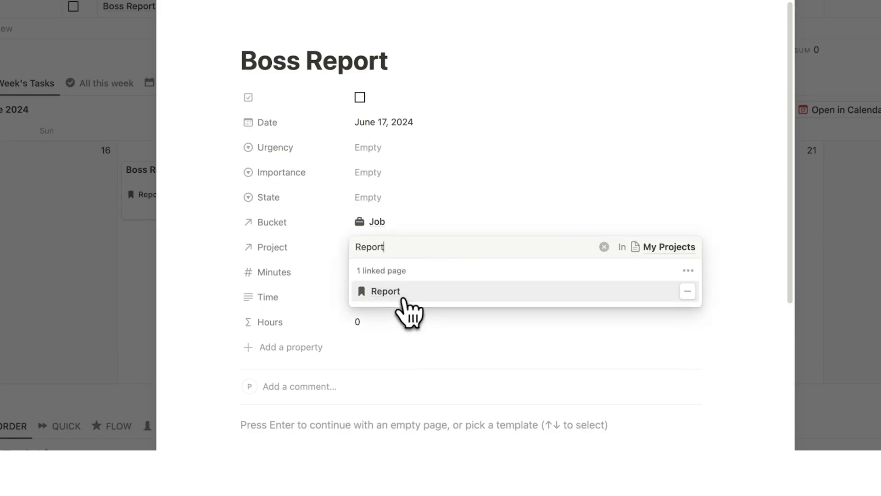
{"action": "left_click", "coordinate": [219, 246]}
{"action": "key", "text": "Escape"}
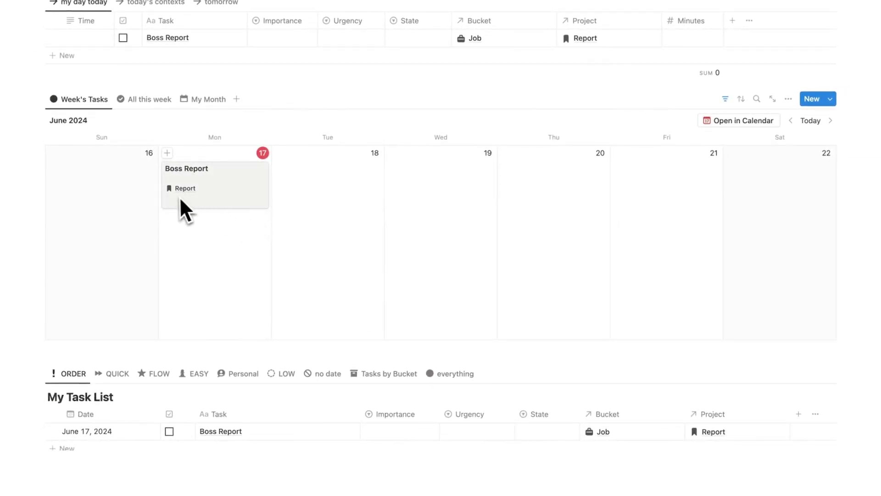
Open the Report project and set its status to Deadline.
{"action": "scroll", "coordinate": [316, 220], "scroll_direction": "down", "scroll_amount": 4}
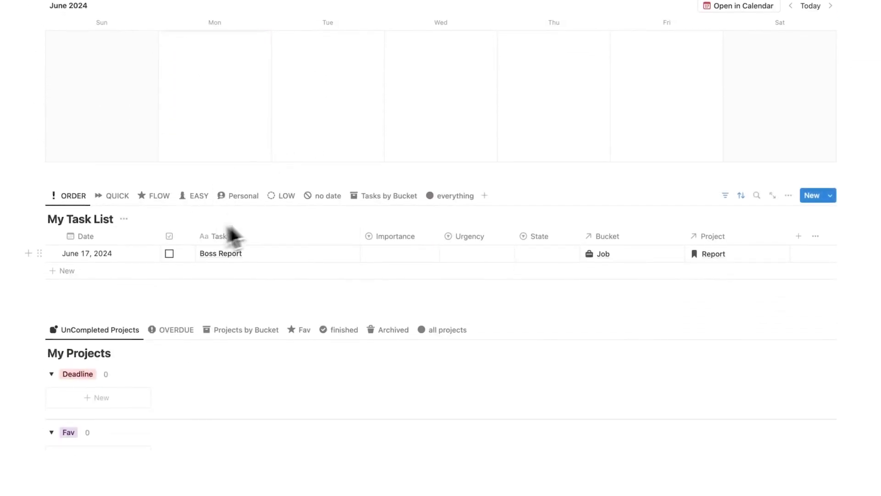
{"action": "scroll", "coordinate": [232, 235], "scroll_direction": "down", "scroll_amount": 6}
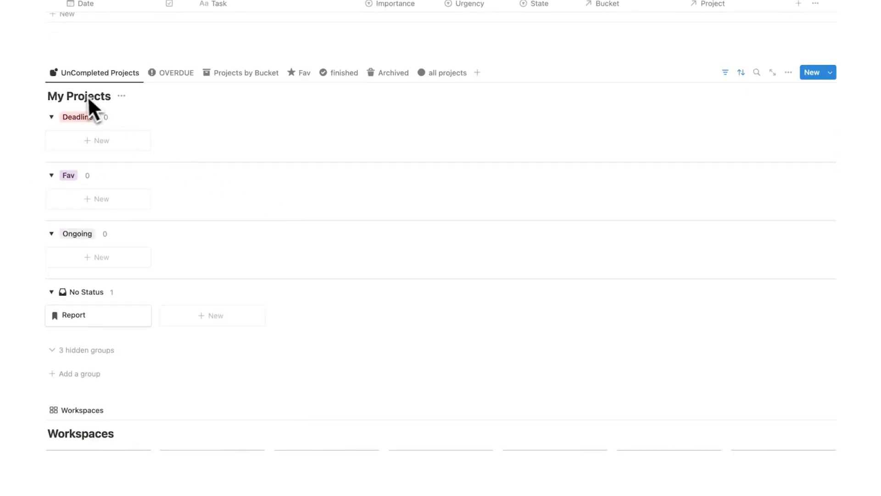
{"action": "left_click", "coordinate": [100, 320]}
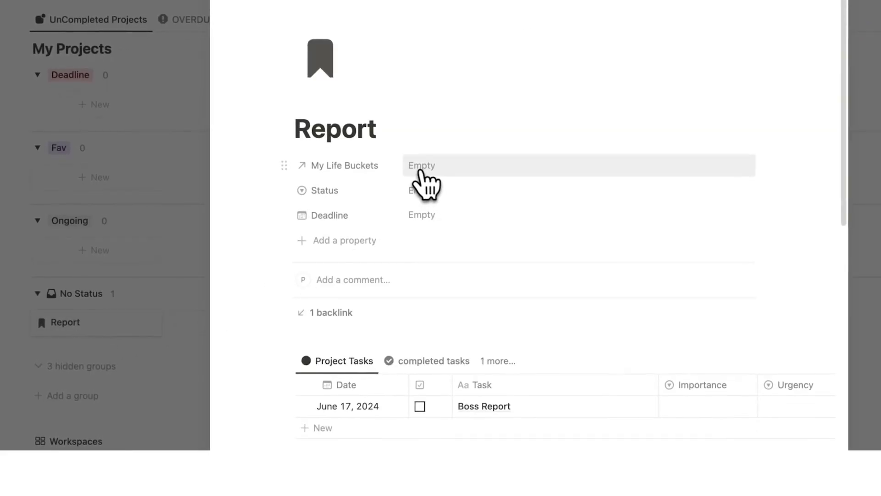
{"action": "left_click", "coordinate": [438, 189]}
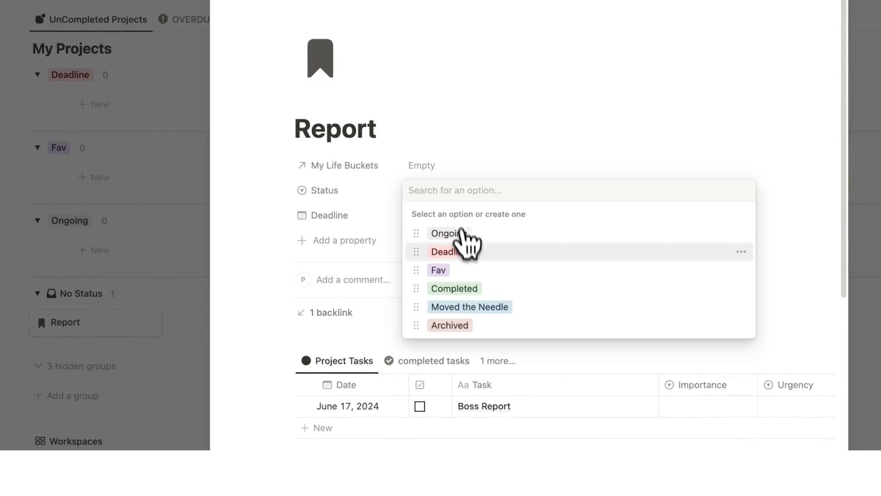
{"action": "left_click", "coordinate": [459, 249]}
Link Report to the Job bucket and set its deadline to June 21, 2024.
{"action": "left_click", "coordinate": [427, 171]}
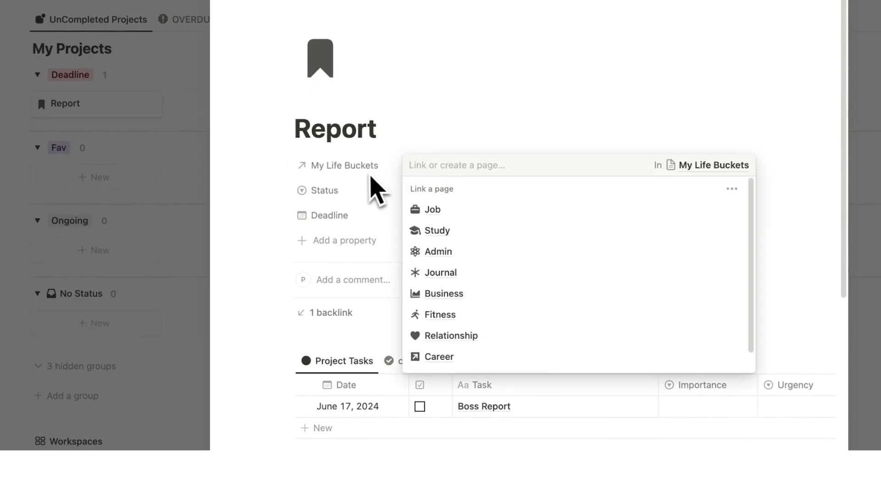
{"action": "left_click", "coordinate": [458, 210]}
{"action": "left_click", "coordinate": [356, 215]}
{"action": "left_click", "coordinate": [436, 215]}
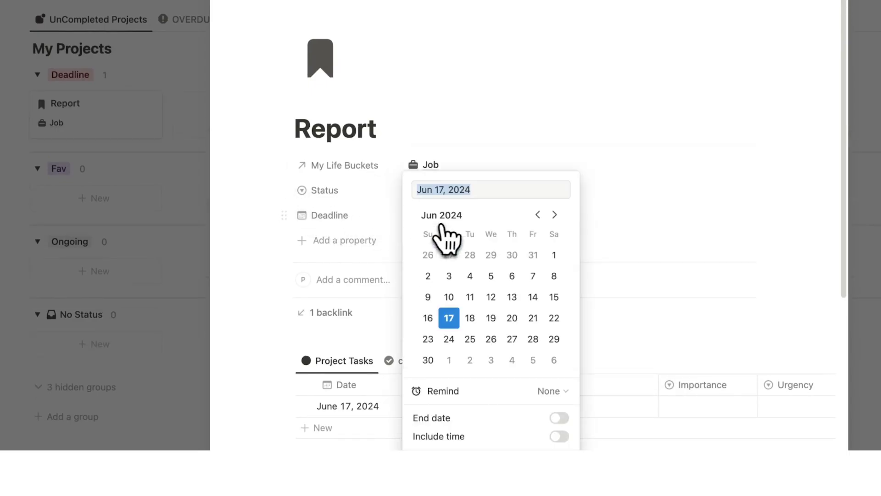
{"action": "left_click", "coordinate": [533, 318]}
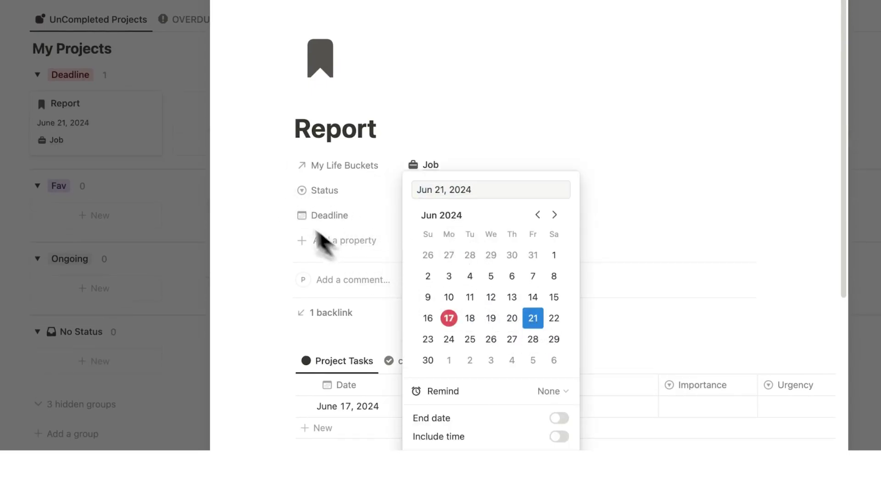
{"action": "left_click", "coordinate": [351, 226]}
{"action": "left_click", "coordinate": [174, 114]}
{"action": "scroll", "coordinate": [225, 133], "scroll_direction": "down", "scroll_amount": 4}
{"action": "scroll", "coordinate": [228, 135], "scroll_direction": "down", "scroll_amount": 4}
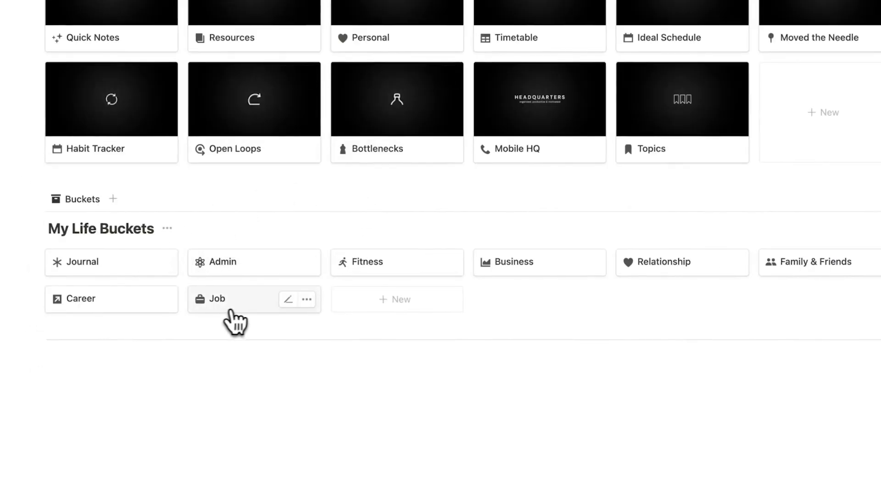
{"action": "left_click", "coordinate": [234, 322]}
{"action": "scroll", "coordinate": [459, 271], "scroll_direction": "down", "scroll_amount": 2}
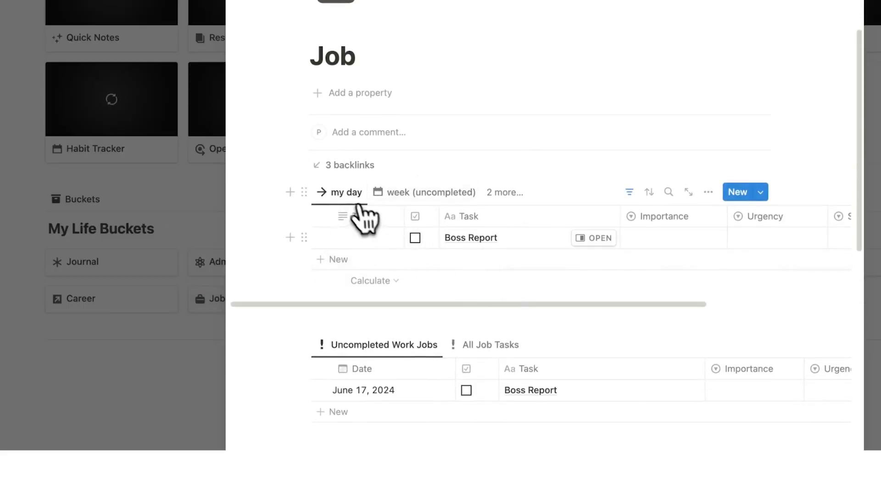
{"action": "scroll", "coordinate": [453, 255], "scroll_direction": "down", "scroll_amount": 4}
{"action": "left_click_drag", "start_coordinate": [385, 177], "coordinate": [374, 161]}
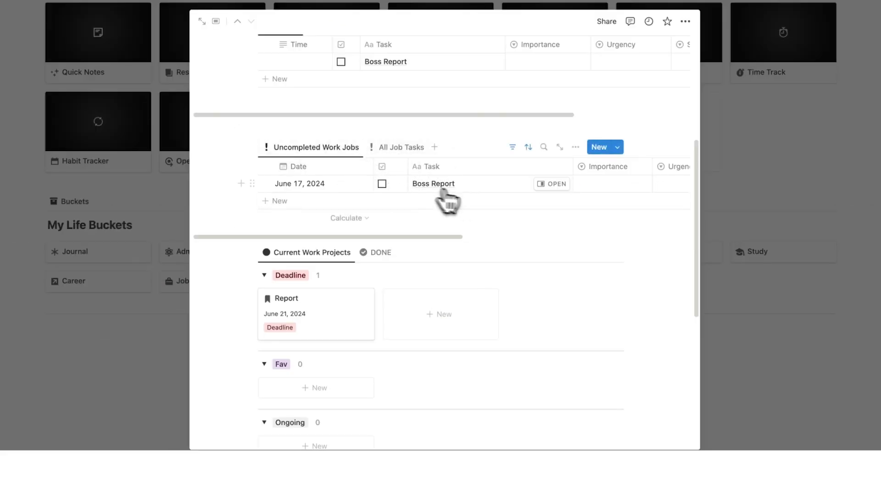
{"action": "scroll", "coordinate": [514, 202], "scroll_direction": "down", "scroll_amount": 1}
{"action": "scroll", "coordinate": [305, 227], "scroll_direction": "down", "scroll_amount": 4}
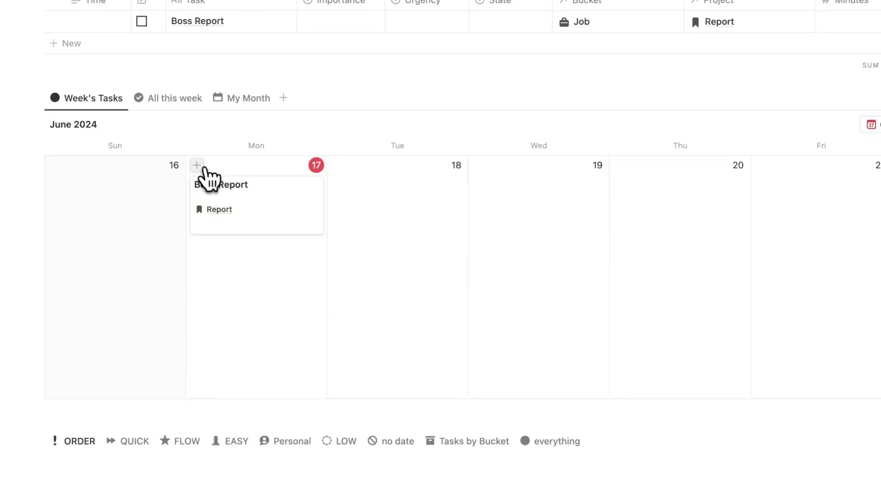
Add an 'Optimise Sales Page' task on June 17 in Business, searching projects for 'Sa'.
{"action": "left_click", "coordinate": [197, 165]}
{"action": "type", "text": "S"}
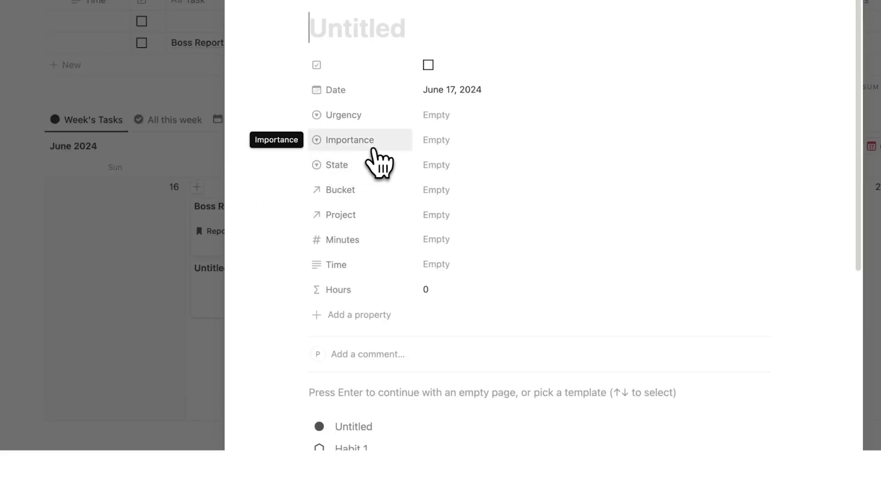
{"action": "type", "text": "Optimise Sales Page"}
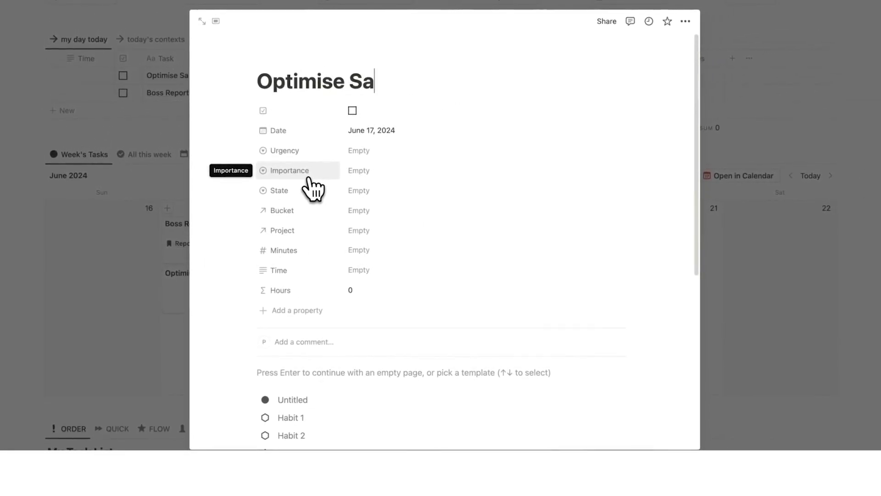
{"action": "left_click", "coordinate": [413, 211]}
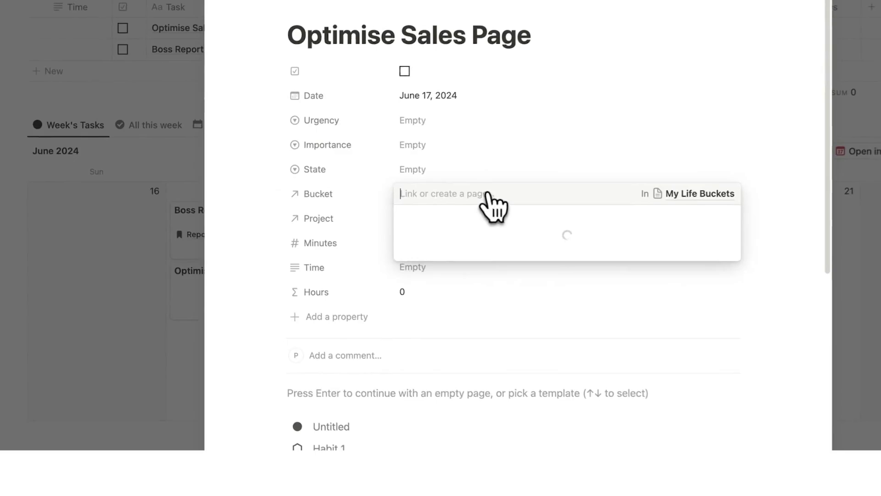
{"action": "left_click", "coordinate": [463, 320]}
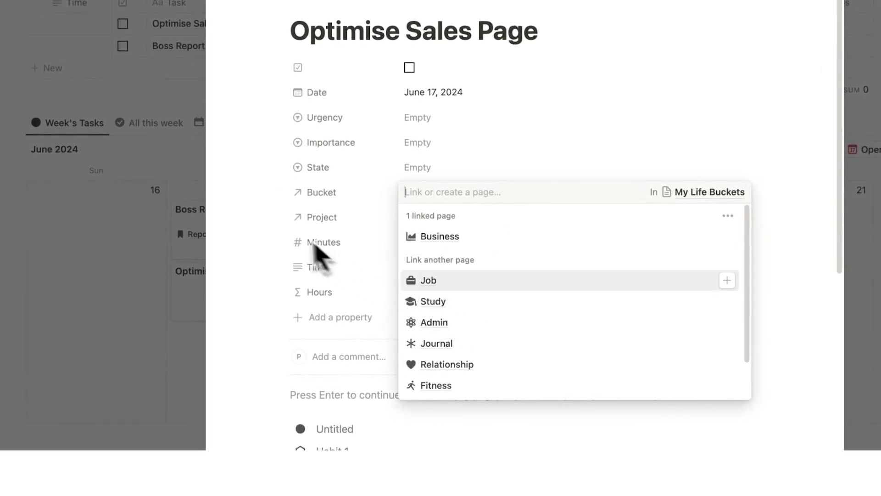
{"action": "left_click", "coordinate": [275, 250]}
{"action": "left_click", "coordinate": [419, 220]}
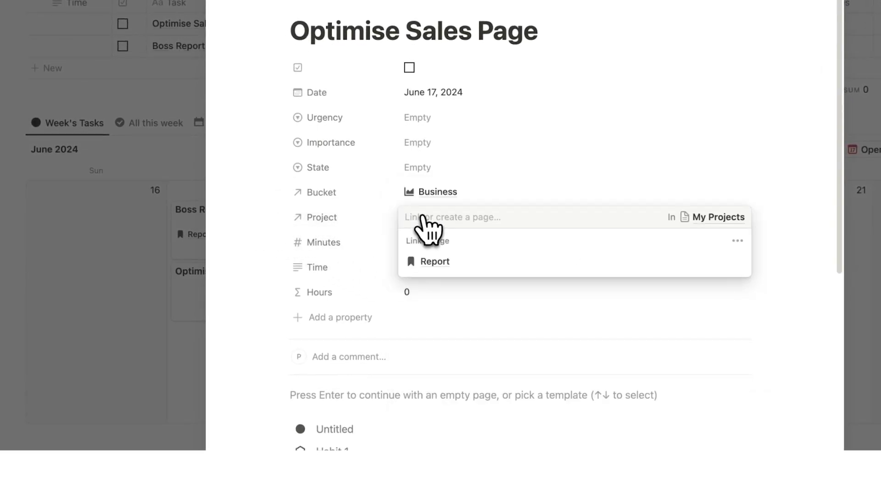
{"action": "type", "text": "Sa"}
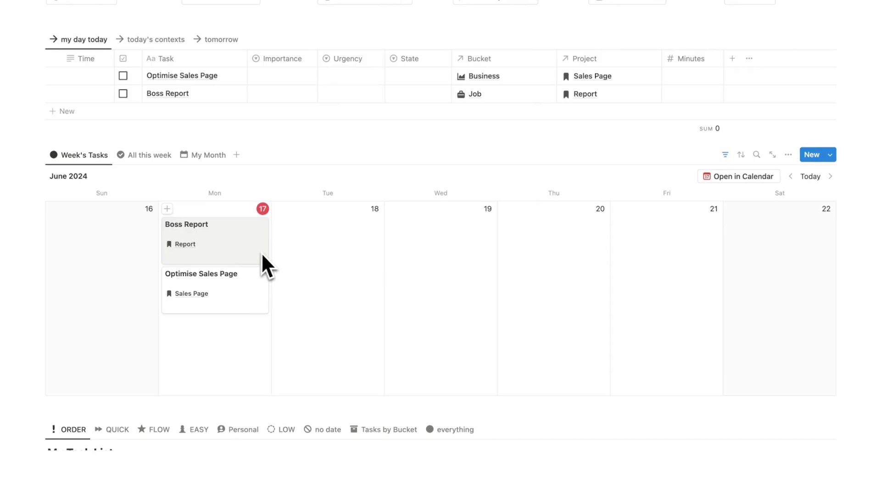
Add a new page on Tuesday 18 in the Week's Tasks calendar.
{"action": "scroll", "coordinate": [273, 256], "scroll_direction": "down", "scroll_amount": 2}
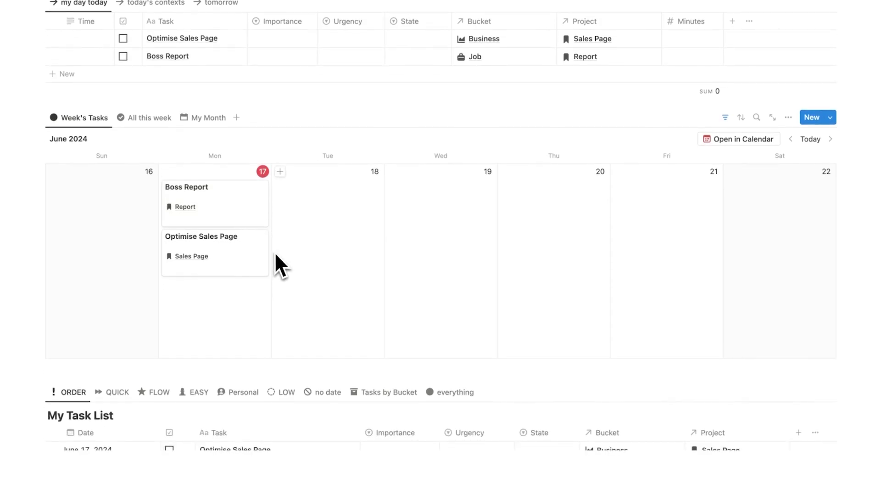
{"action": "left_click", "coordinate": [280, 171]}
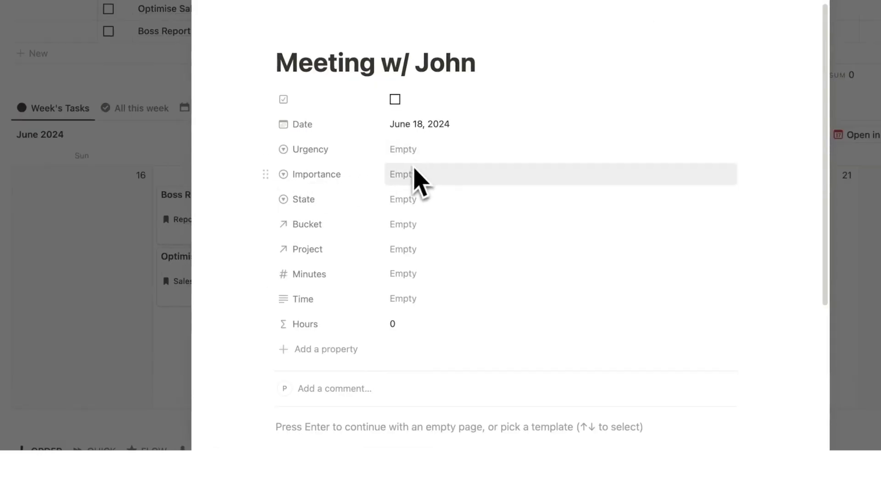
File Meeting w/ John under the Job bucket and close its page peek.
{"action": "left_click", "coordinate": [396, 225]}
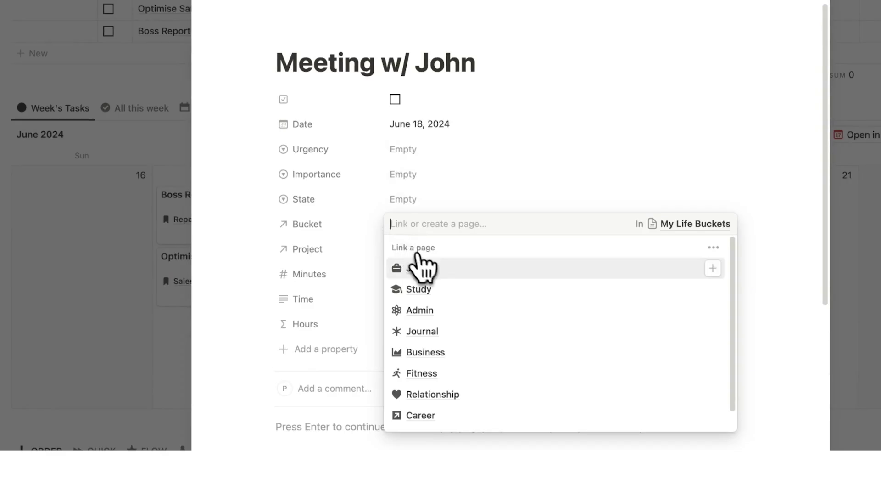
{"action": "left_click", "coordinate": [418, 269]}
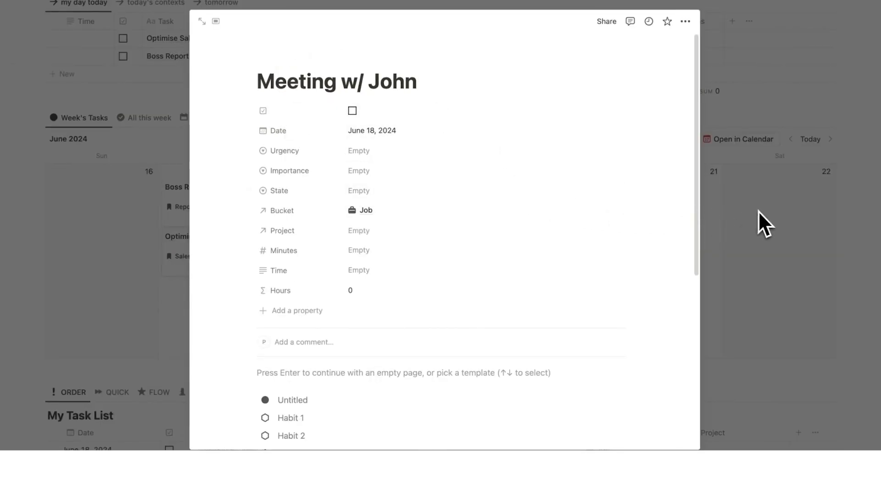
{"action": "left_click", "coordinate": [781, 220]}
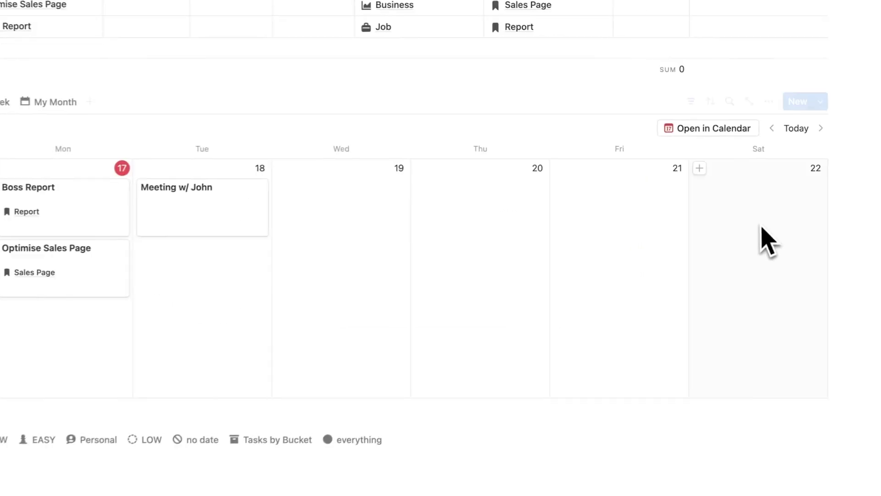
Create a '2km Walk' task on June 18 in the Fitness bucket.
{"action": "left_click", "coordinate": [145, 169]}
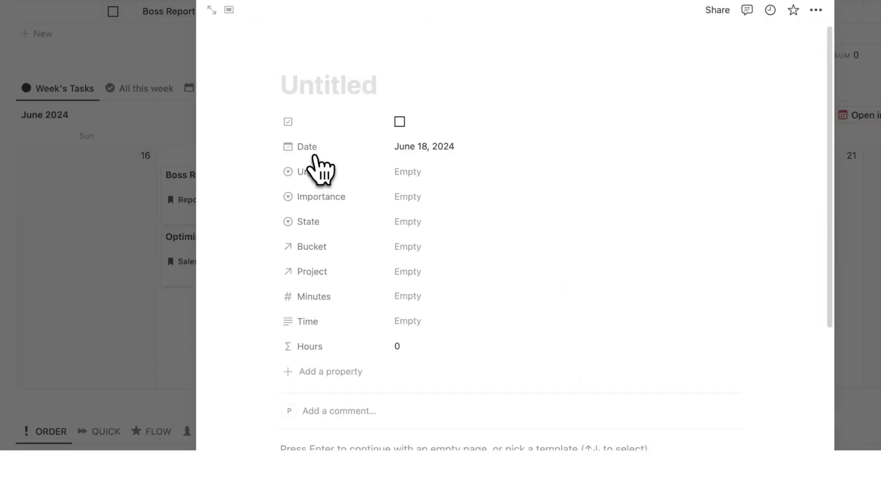
{"action": "type", "text": "Walk"}
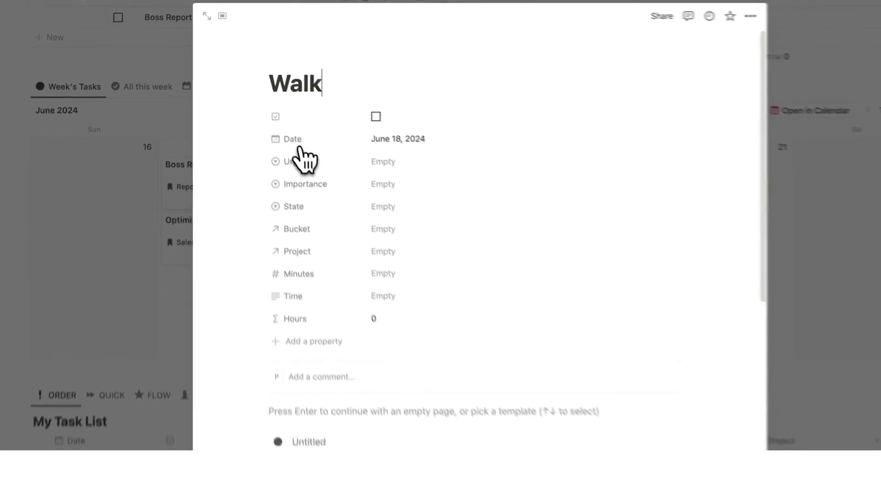
{"action": "key", "text": "BackSpace"}
{"action": "key", "text": "BackSpace"}
{"action": "key", "text": "BackSpace"}
{"action": "key", "text": "BackSpace"}
{"action": "type", "text": "2km"}
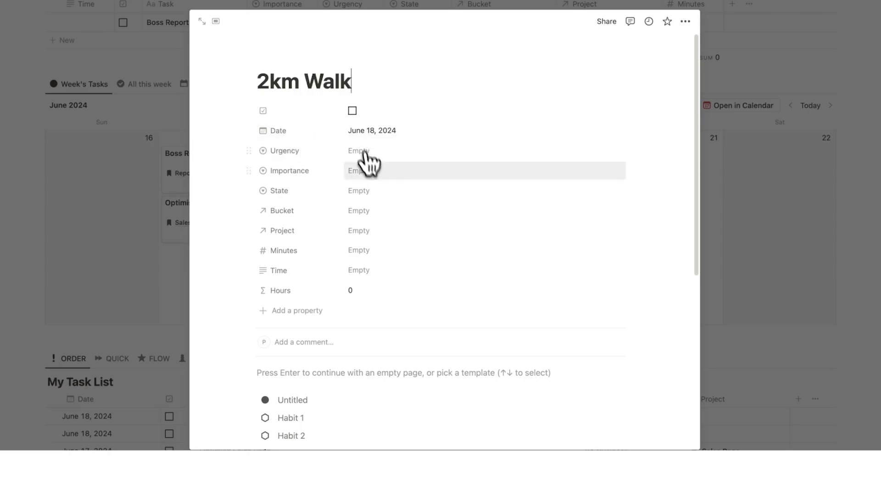
{"action": "left_click", "coordinate": [363, 211]}
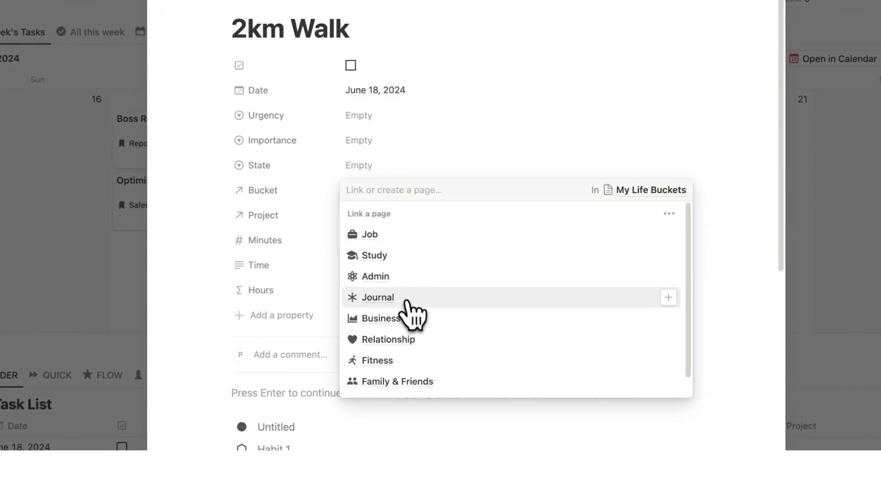
{"action": "left_click", "coordinate": [415, 340]}
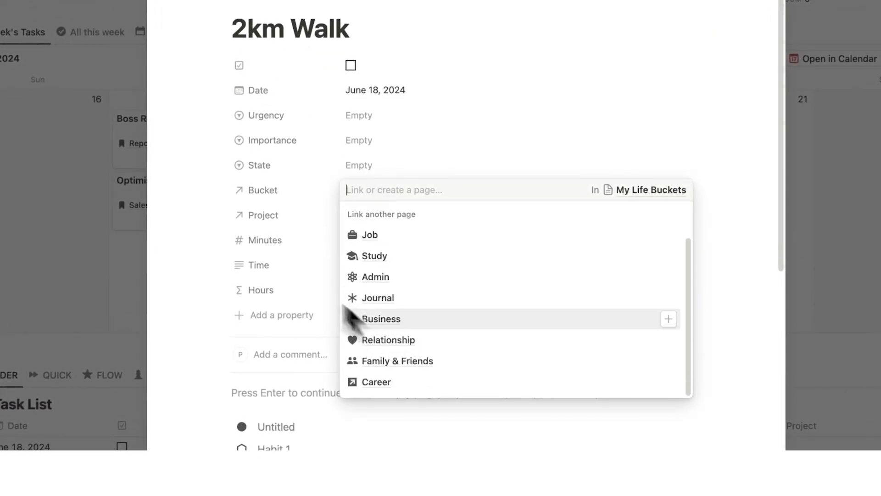
{"action": "left_click", "coordinate": [206, 199]}
{"action": "key", "text": "Escape"}
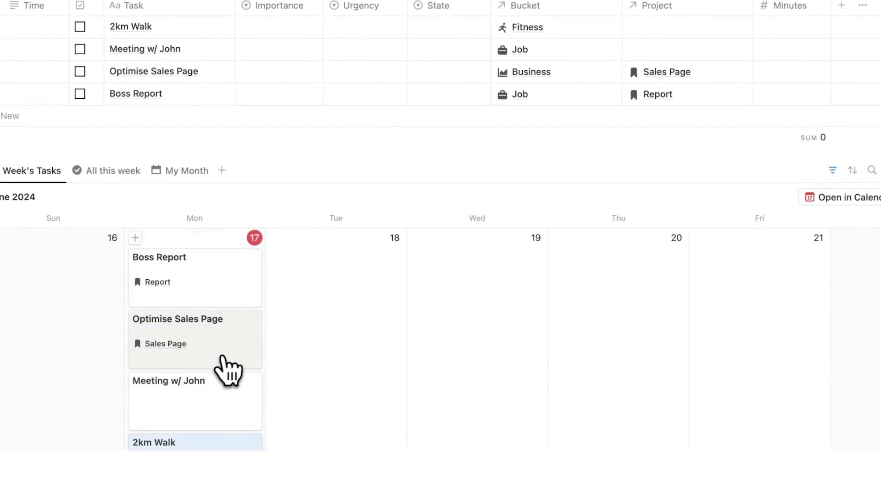
{"action": "left_click_drag", "start_coordinate": [172, 254], "coordinate": [317, 257]}
{"action": "scroll", "coordinate": [473, 338], "scroll_direction": "up", "scroll_amount": 2}
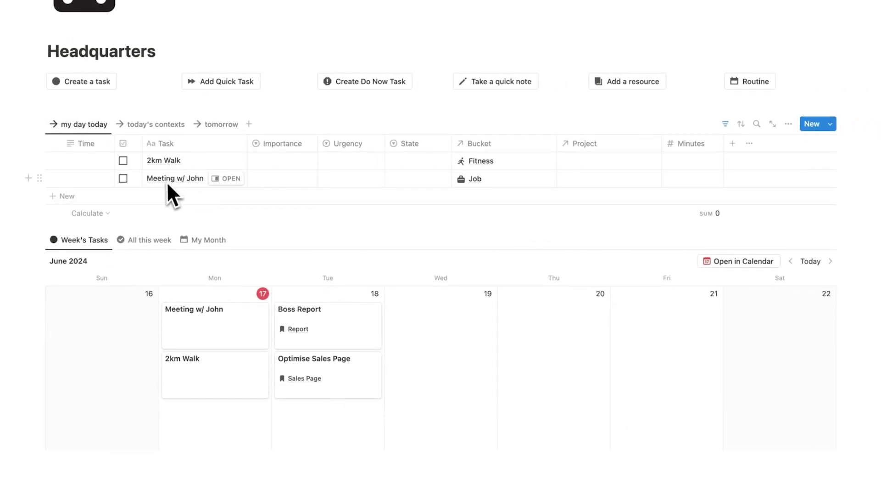
Set 2km Walk's time to 7am, then change the first task's time to 8am.
{"action": "left_click", "coordinate": [90, 161]}
{"action": "type", "text": "7am"}
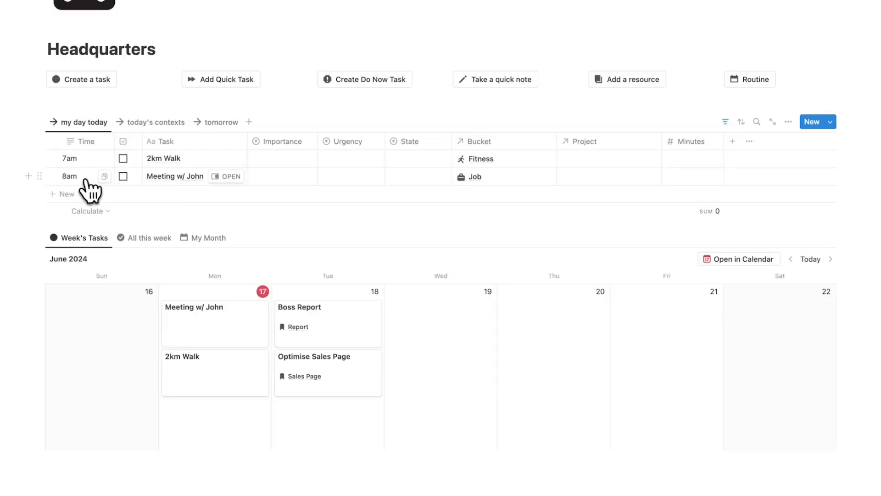
{"action": "left_click", "coordinate": [106, 138]}
{"action": "key", "text": "ctrl+a"}
{"action": "type", "text": "8a"}
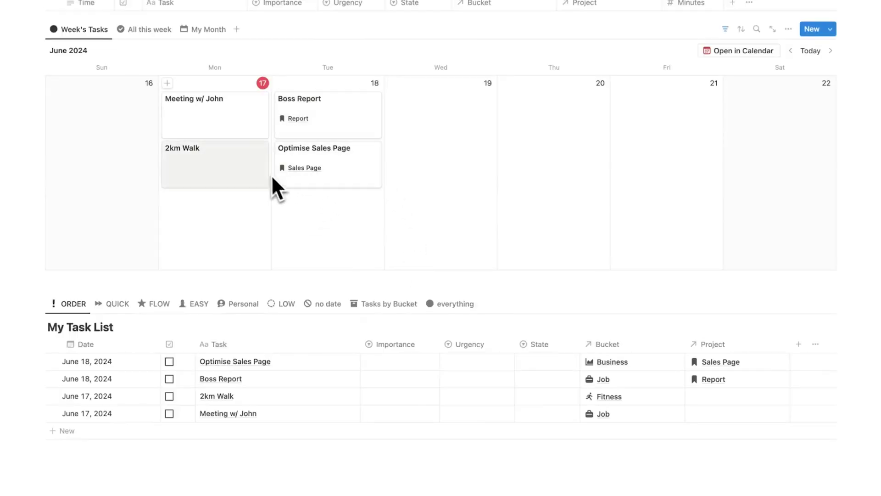
Create a 'Cafe w/ Partner' task on June 17 in the Relationship and Career buckets.
{"action": "left_click", "coordinate": [167, 83]}
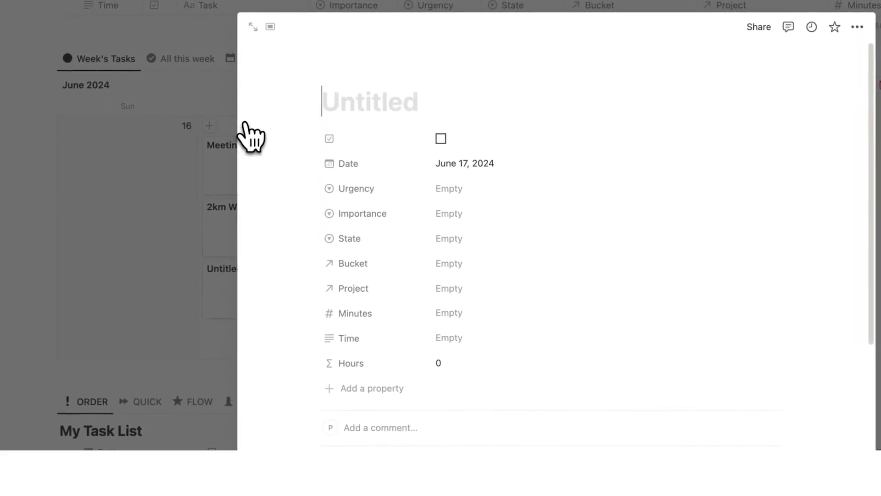
{"action": "type", "text": "Cafe w/ Partner"}
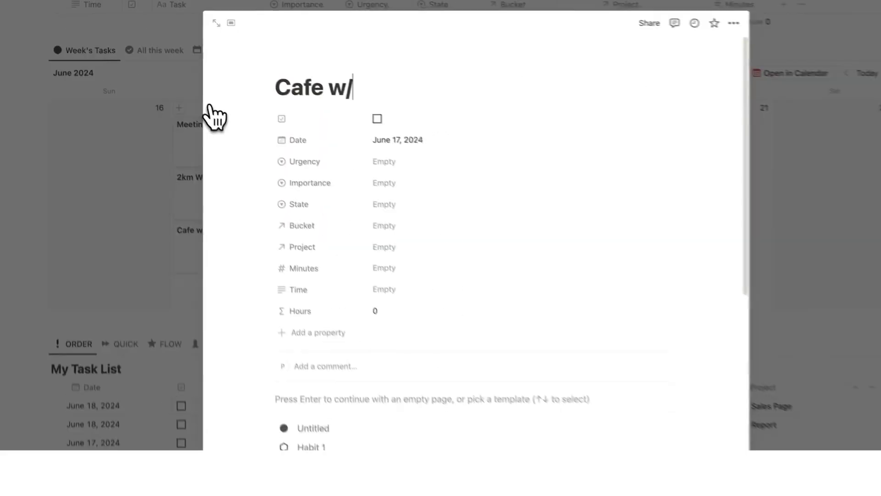
{"action": "left_click", "coordinate": [360, 209]}
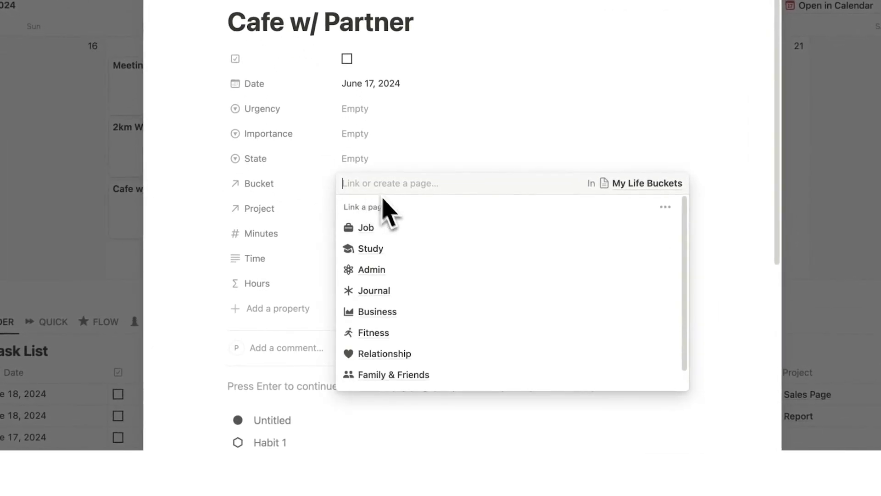
{"action": "left_click", "coordinate": [220, 225]}
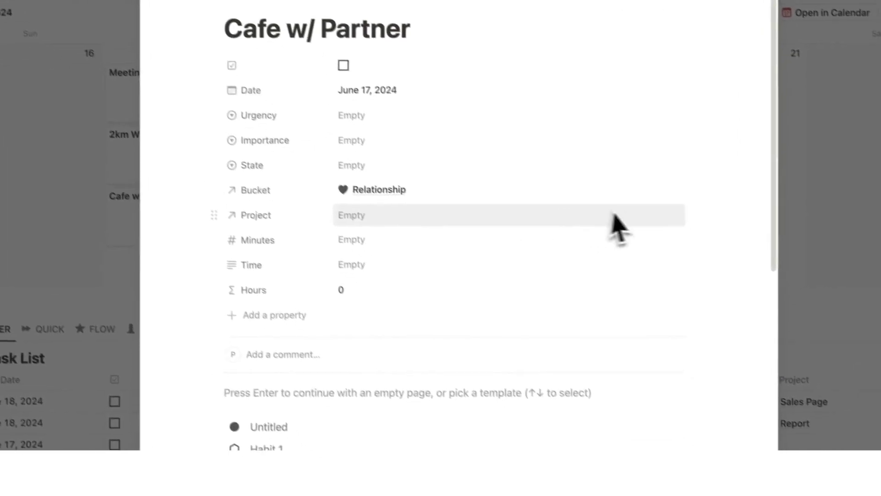
{"action": "left_click", "coordinate": [672, 184]}
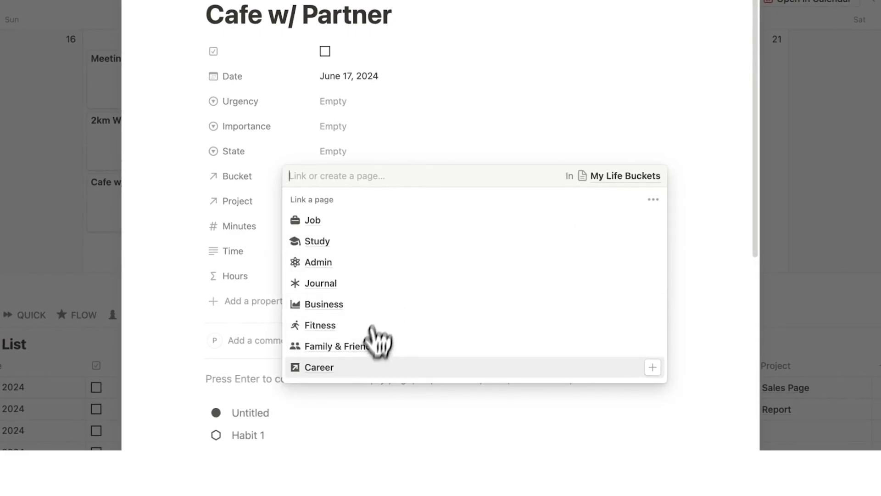
{"action": "left_click", "coordinate": [372, 366]}
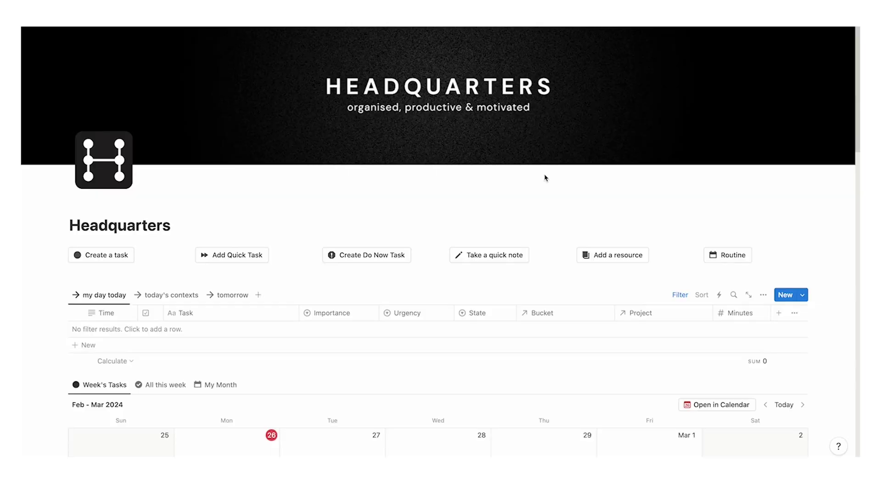
Scroll to My Life Buckets and open the Job bucket page.
{"action": "scroll", "coordinate": [545, 177], "scroll_direction": "down", "scroll_amount": 15}
{"action": "scroll", "coordinate": [545, 177], "scroll_direction": "up", "scroll_amount": 6}
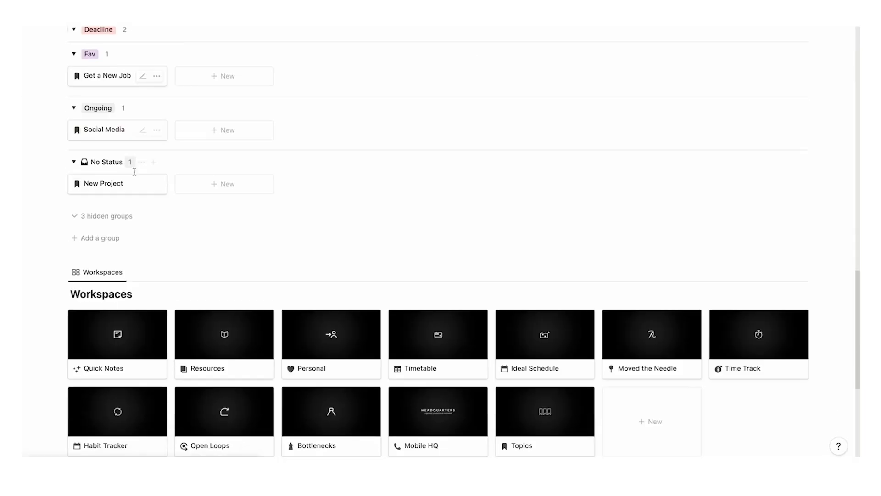
{"action": "scroll", "coordinate": [242, 126], "scroll_direction": "down", "scroll_amount": 4}
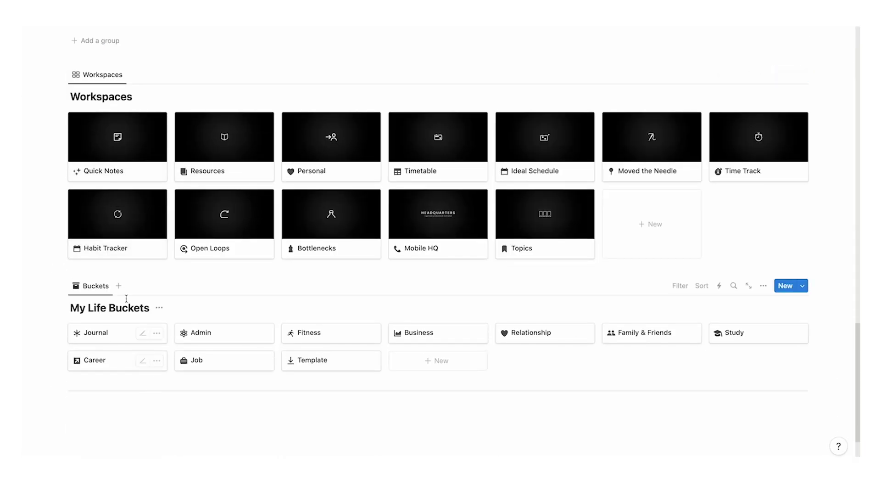
{"action": "left_click", "coordinate": [190, 363]}
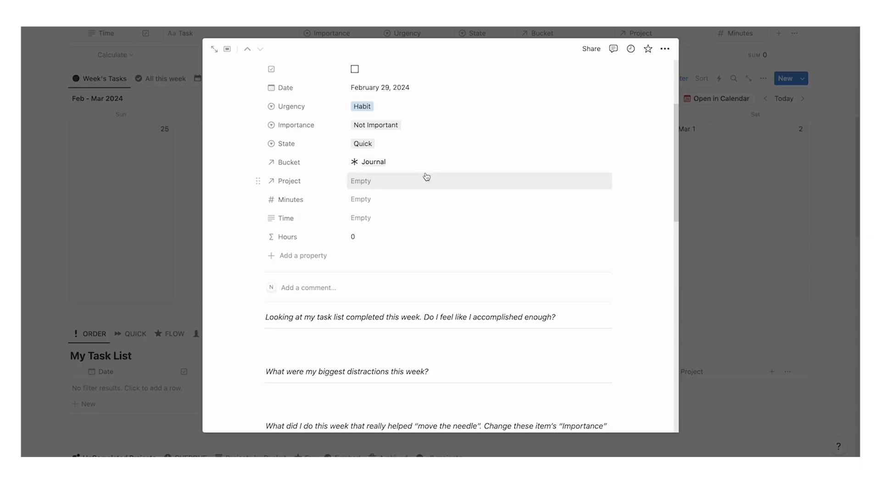
{"action": "scroll", "coordinate": [437, 168], "scroll_direction": "down", "scroll_amount": 5}
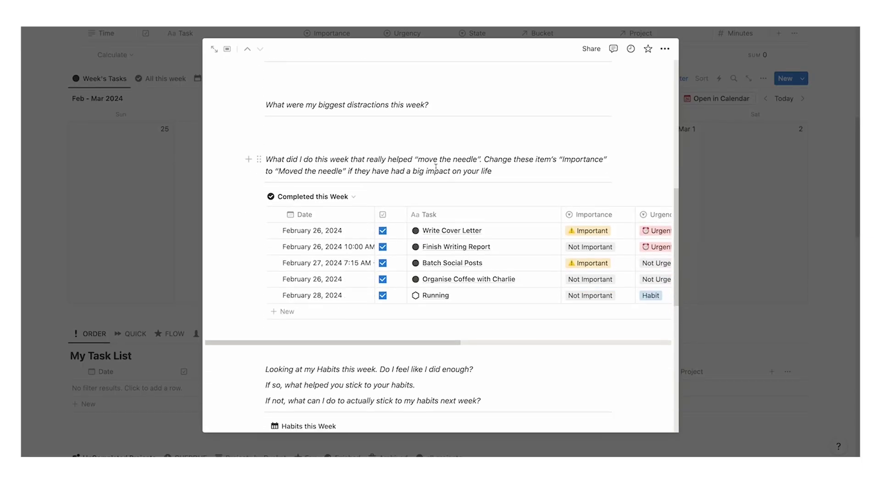